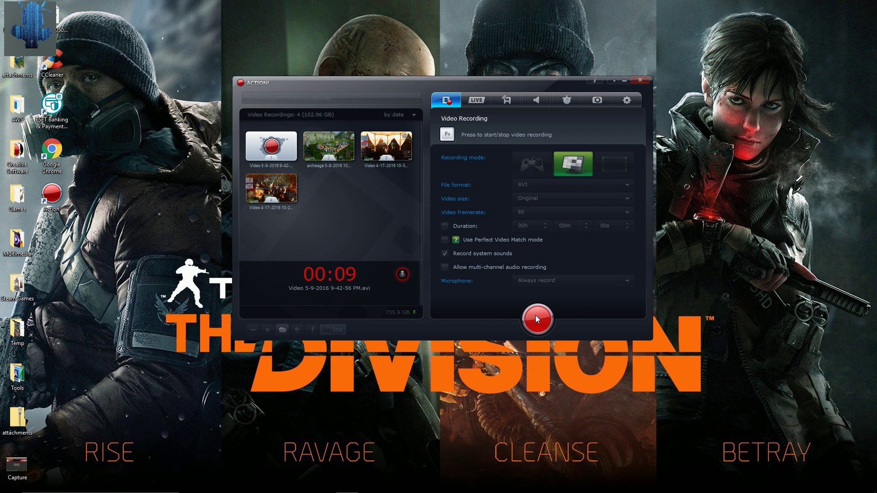
# Close the Action! recorder and open the Capture screenshot of the SteelSeries error
pyautogui.click(614, 80)
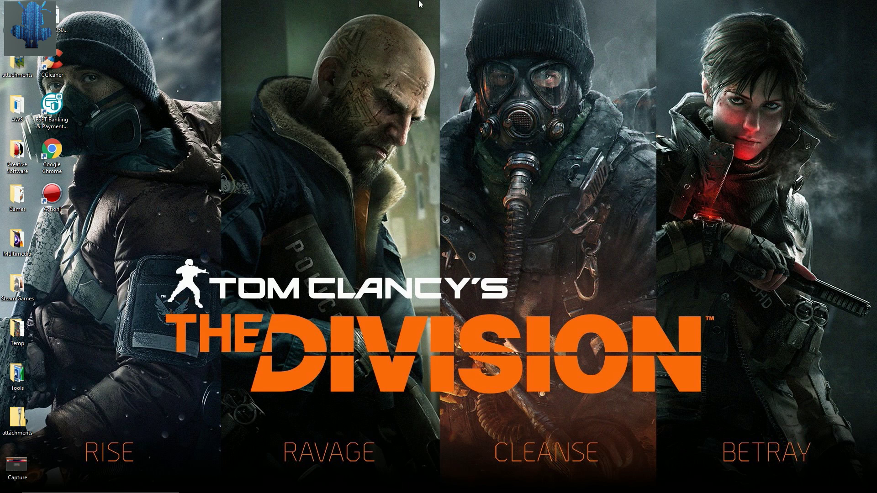
pyautogui.doubleClick(18, 466)
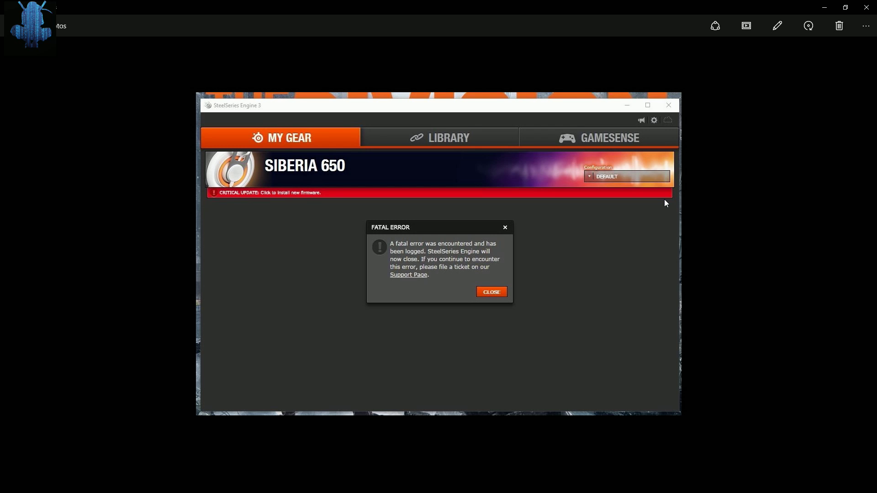
# Close the Photos viewer after reviewing the SteelSeries Engine fatal error screenshot
pyautogui.click(867, 13)
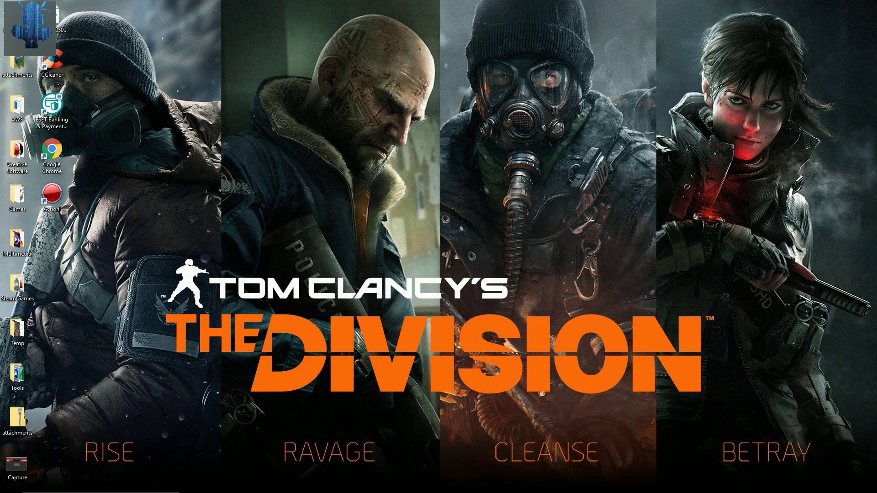
pyautogui.moveTo(749, 489)
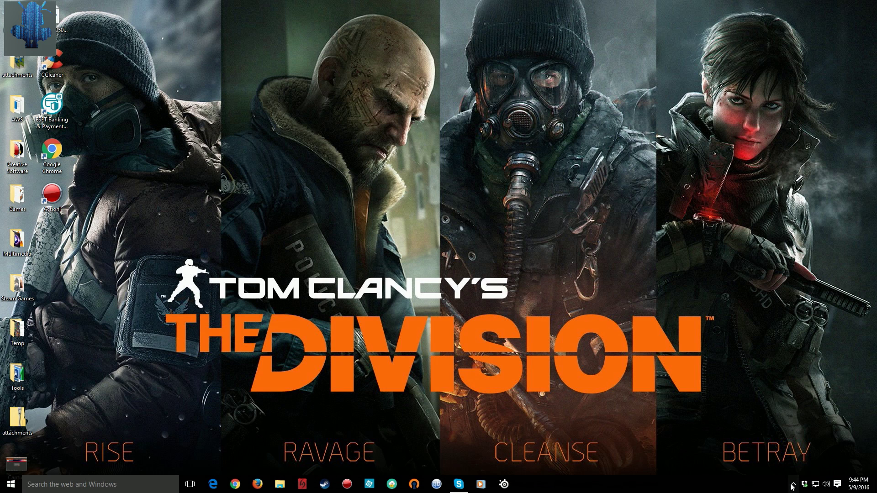
pyautogui.click(791, 486)
pyautogui.click(654, 405)
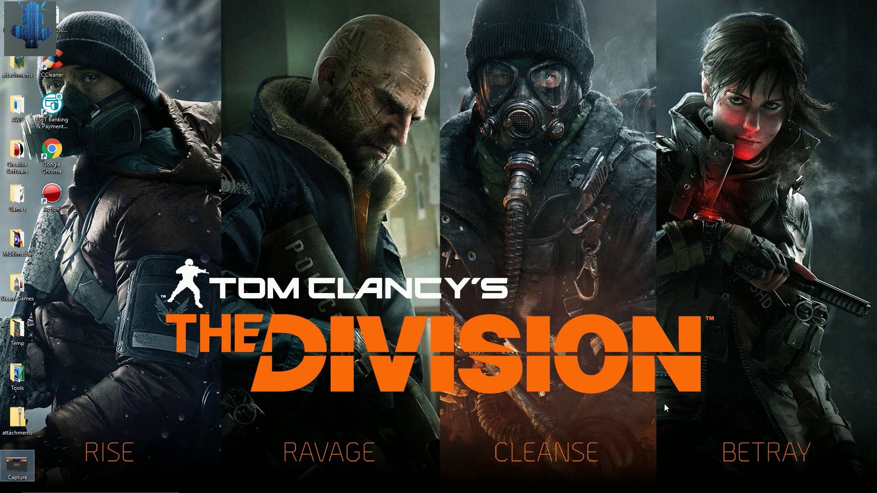
pyautogui.click(793, 484)
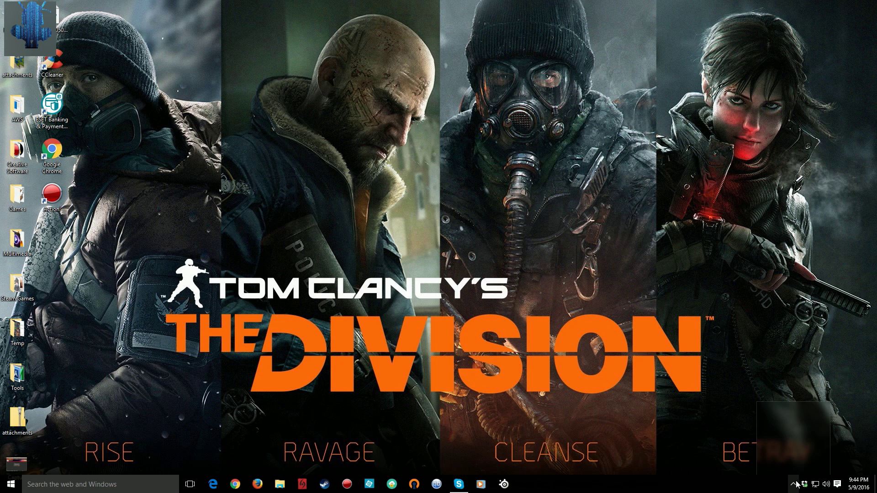
pyautogui.click(766, 466)
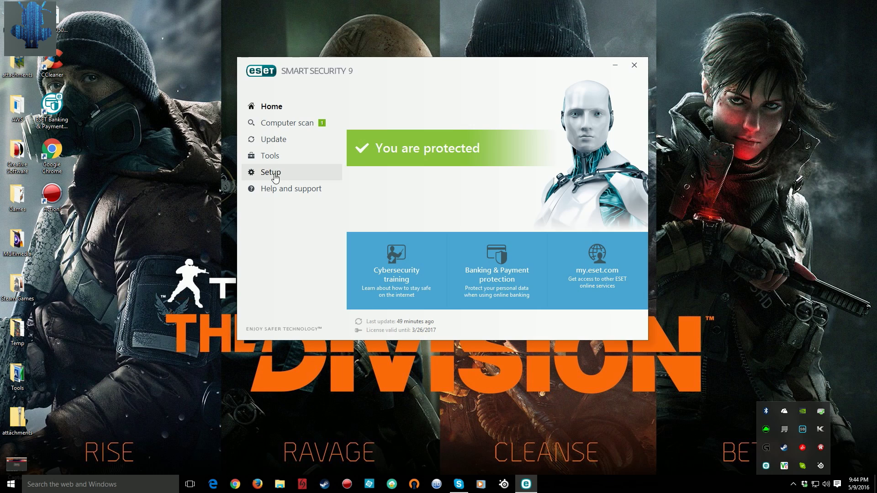
pyautogui.click(273, 174)
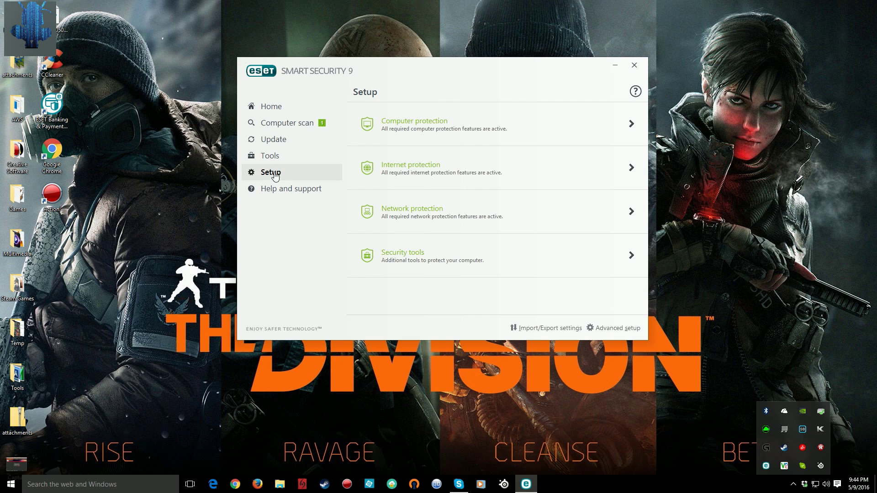
pyautogui.click(433, 172)
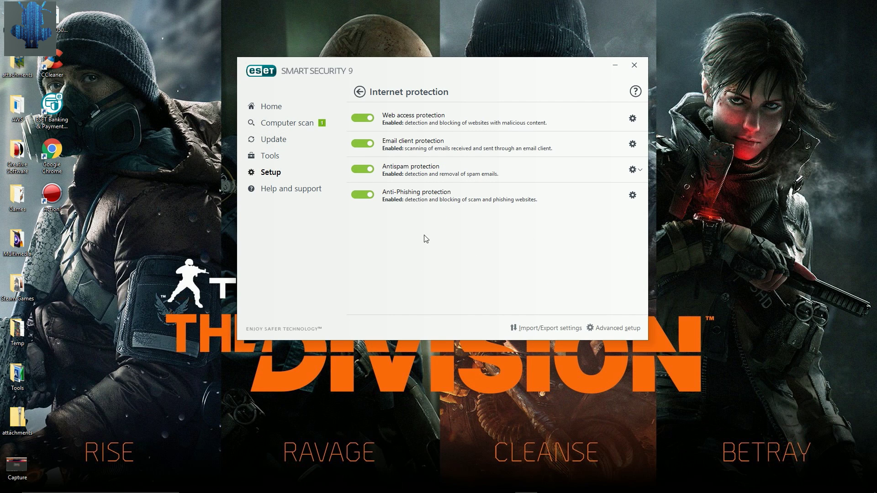
pyautogui.click(293, 155)
pyautogui.click(292, 172)
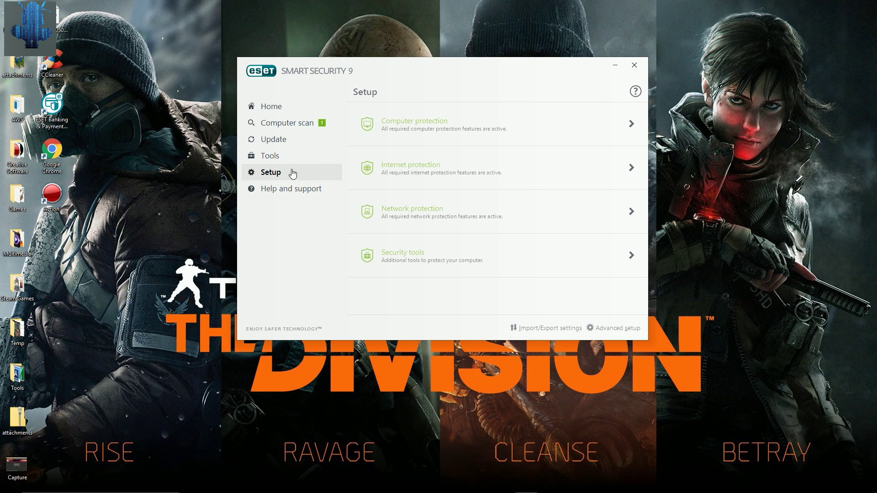
pyautogui.click(432, 215)
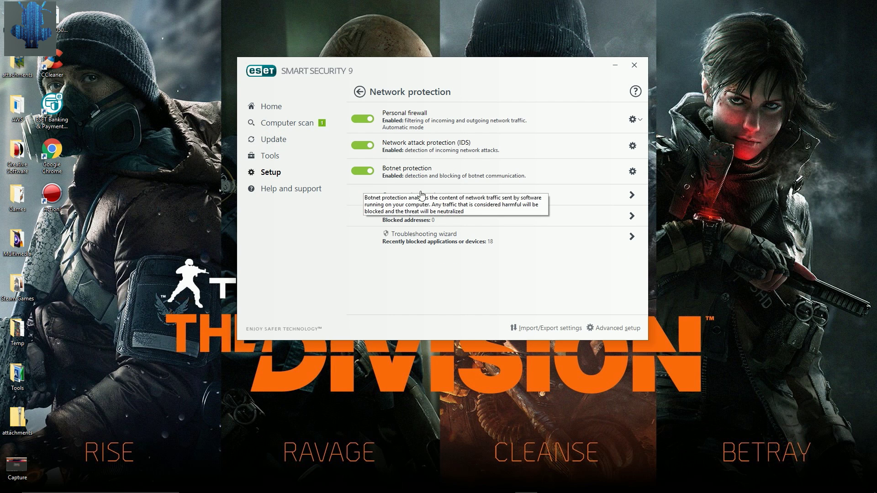
# Close ESET, reopen it from the tray's hidden icons, and return to its Home overview
pyautogui.click(634, 66)
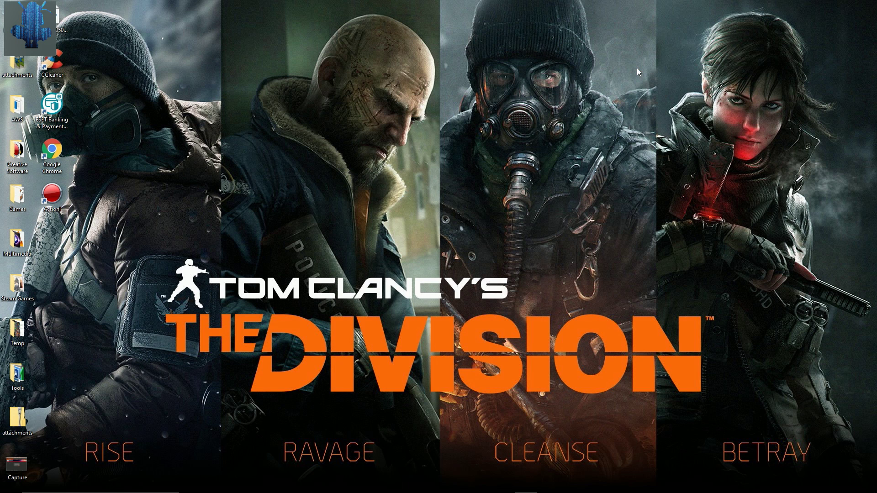
pyautogui.moveTo(784, 491)
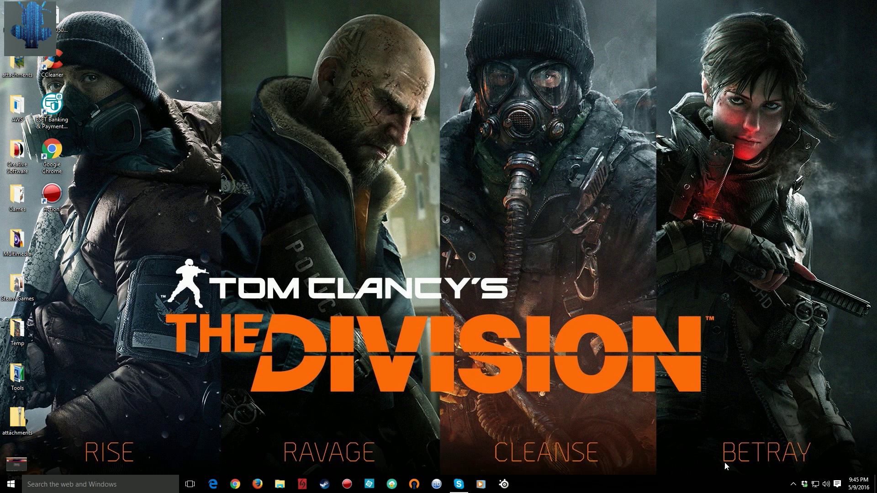
pyautogui.click(793, 484)
pyautogui.click(767, 466)
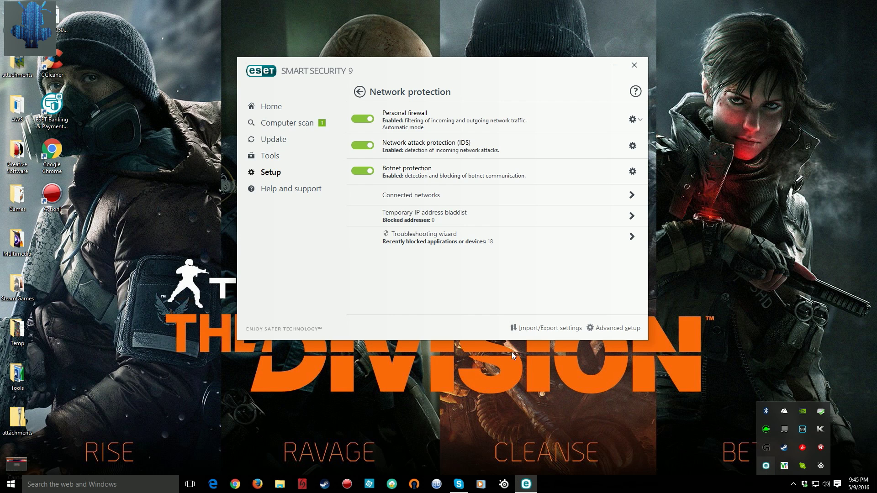
pyautogui.click(268, 175)
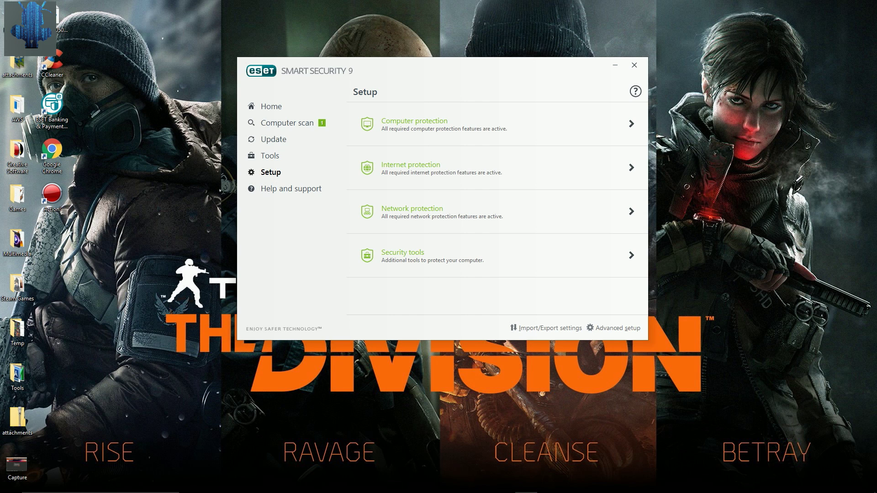
pyautogui.click(793, 484)
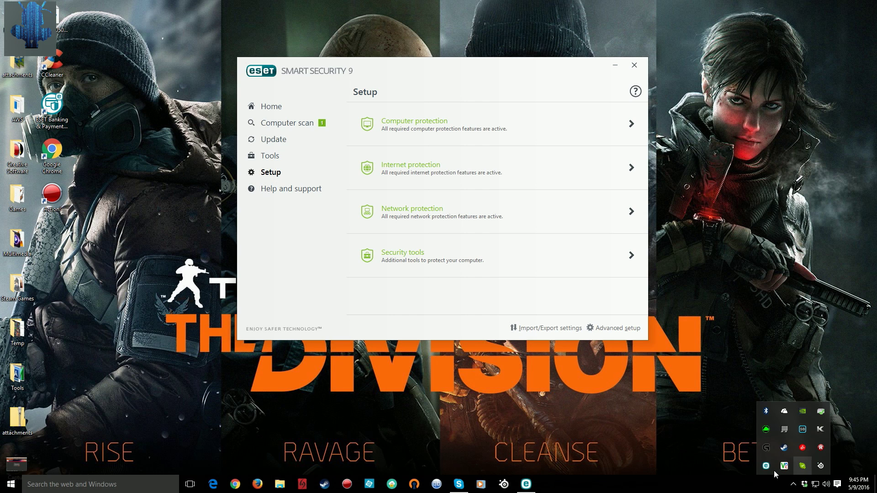
pyautogui.click(280, 106)
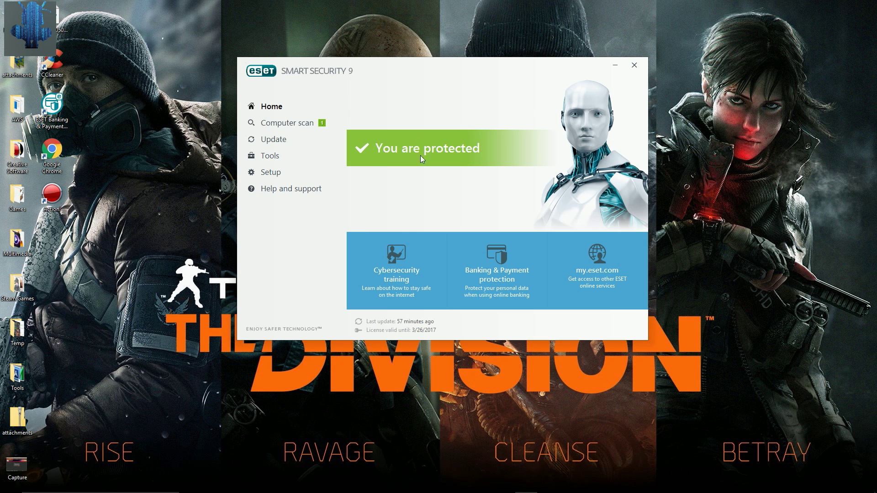
pyautogui.click(794, 488)
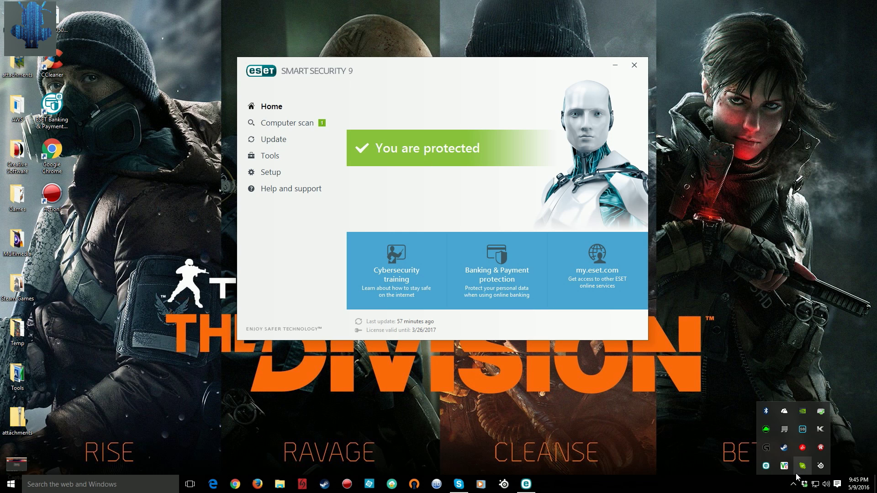
# Launch SteelSeries Engine 3, switch the Siberia 650 from Immersion to FPS, then exit the engine
pyautogui.click(821, 466)
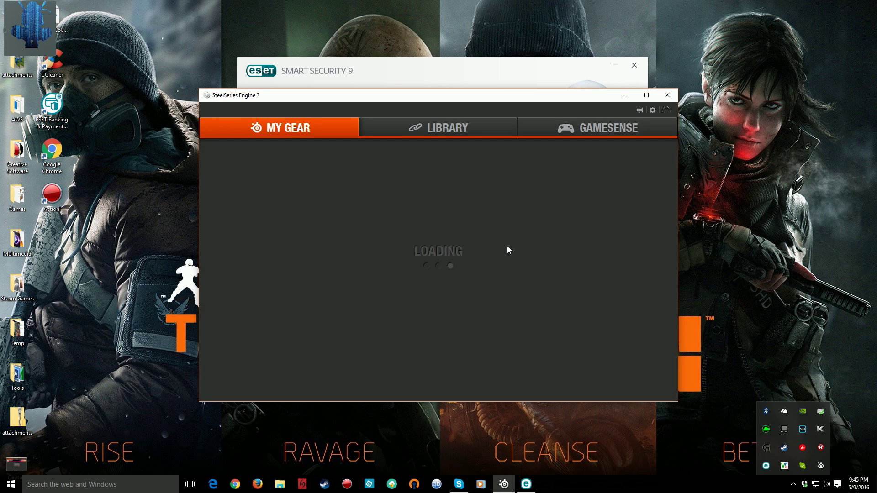
pyautogui.click(459, 167)
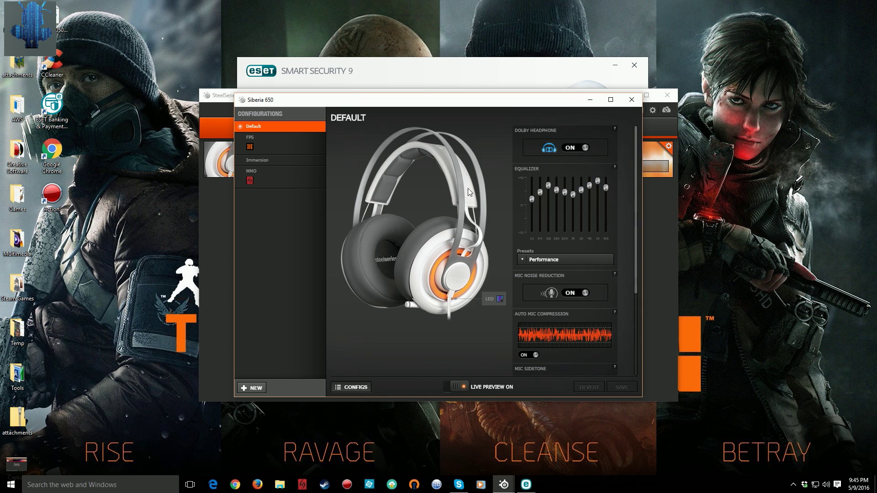
pyautogui.click(254, 165)
pyautogui.click(250, 139)
pyautogui.click(632, 100)
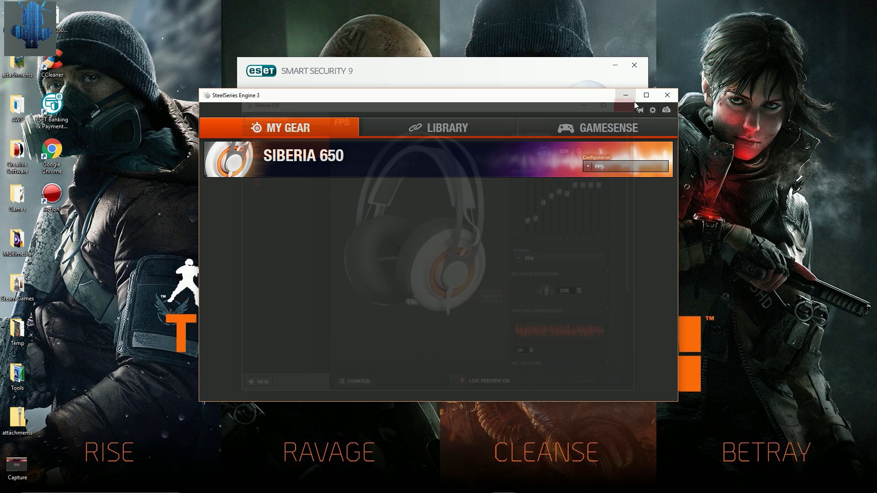
pyautogui.click(666, 95)
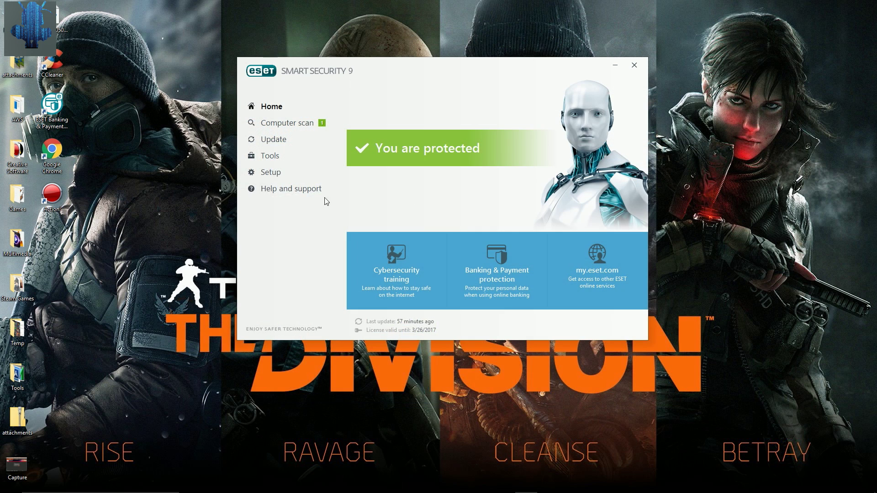
# Browse ESET's Setup, Tools and Internet protection pages, then open Advanced setup from Setup
pyautogui.click(273, 178)
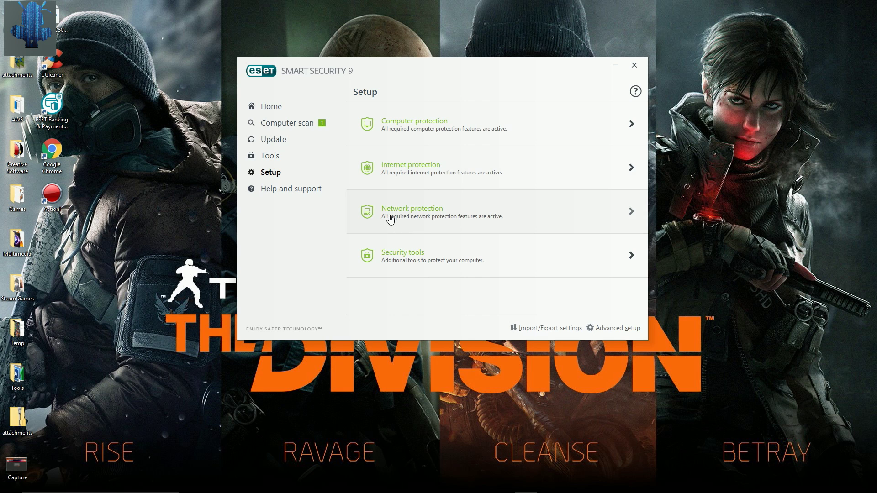
pyautogui.click(279, 161)
pyautogui.click(275, 175)
pyautogui.click(428, 172)
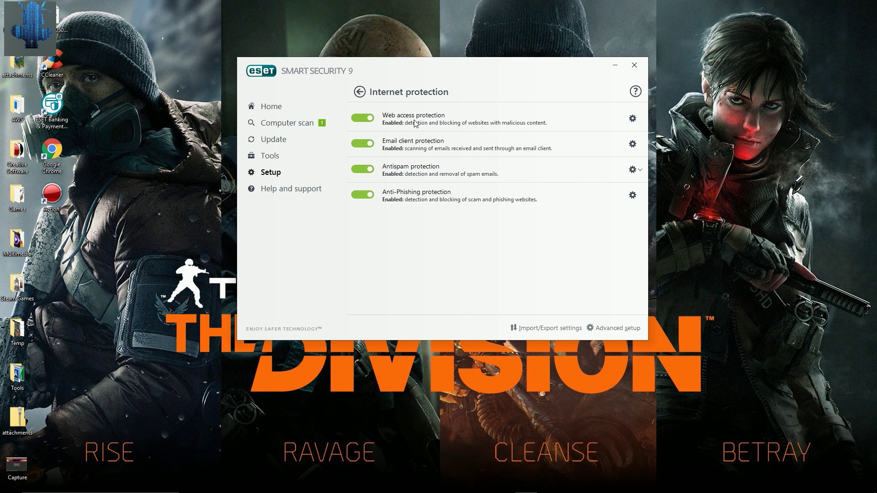
pyautogui.click(278, 114)
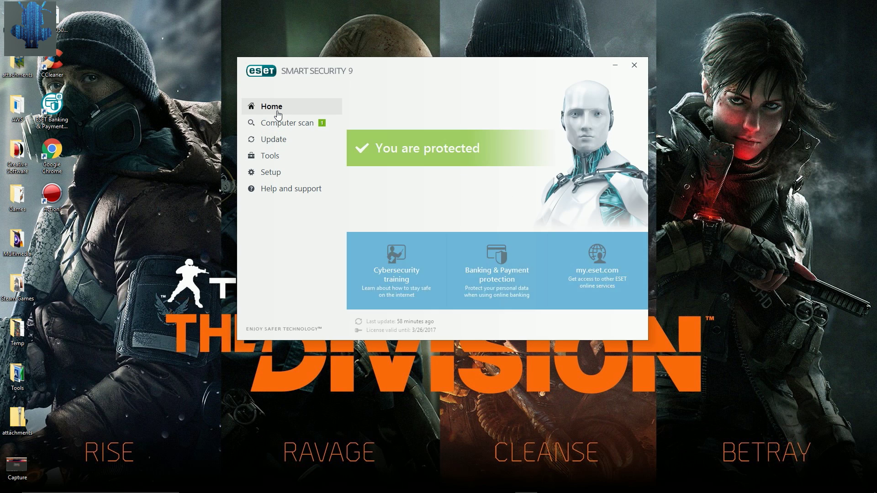
pyautogui.click(278, 180)
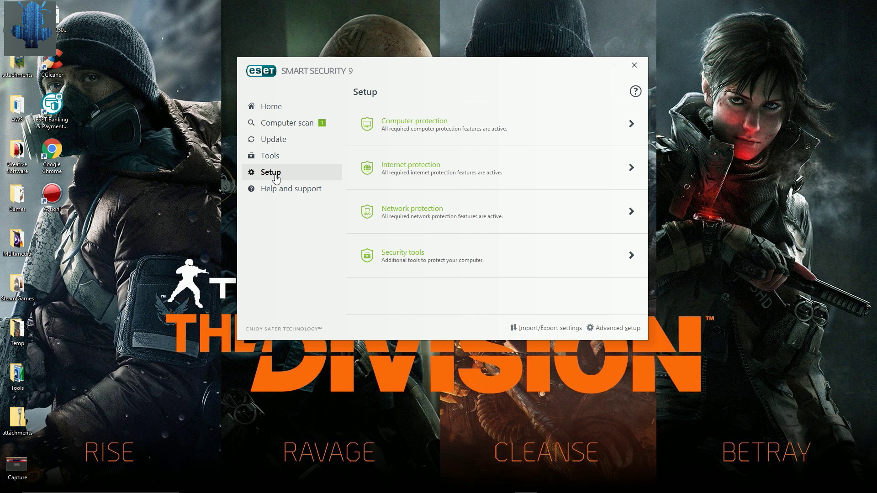
pyautogui.click(617, 329)
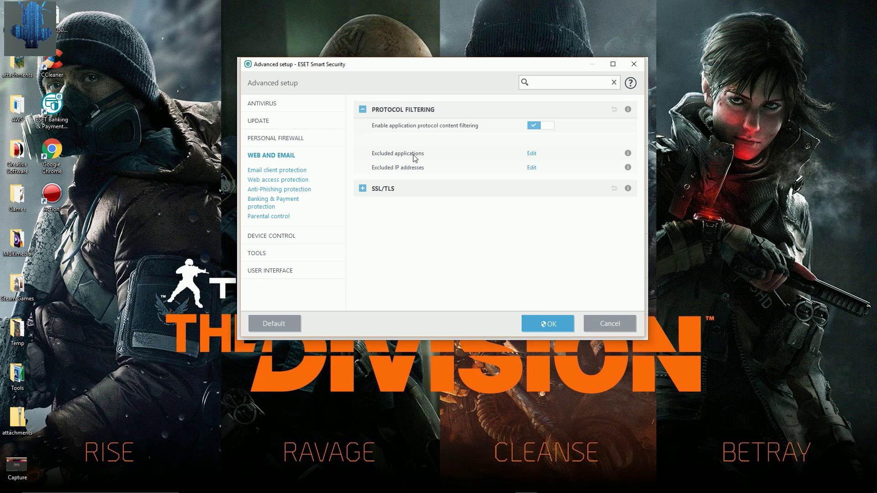
# Confirm SteelSeriesEngine3.exe and SteelSeriesEngine3Client.exe in the Excluded applications list and accept it
pyautogui.click(531, 154)
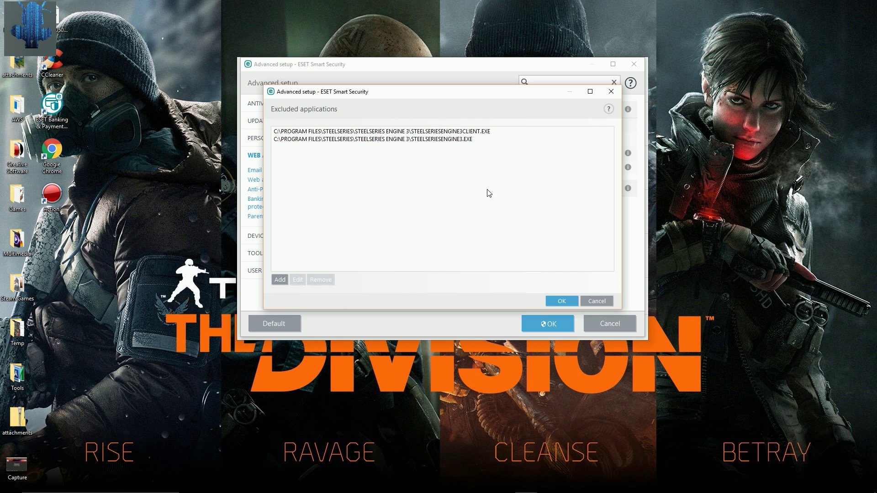
pyautogui.click(557, 302)
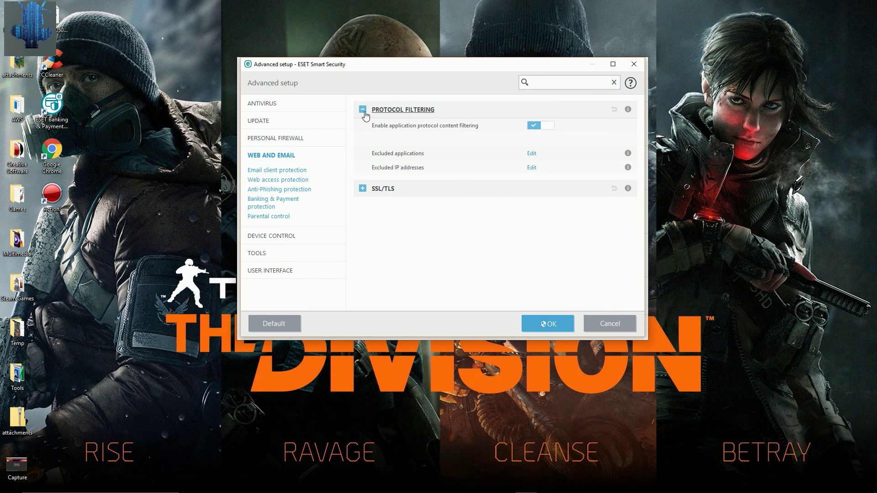
pyautogui.click(293, 105)
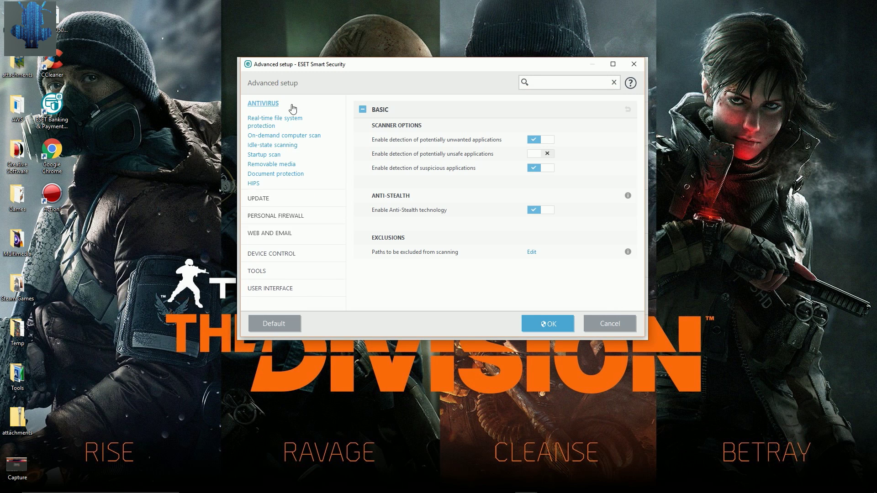
# Save the advanced settings, then reopen Advanced setup from the Setup page
pyautogui.click(570, 328)
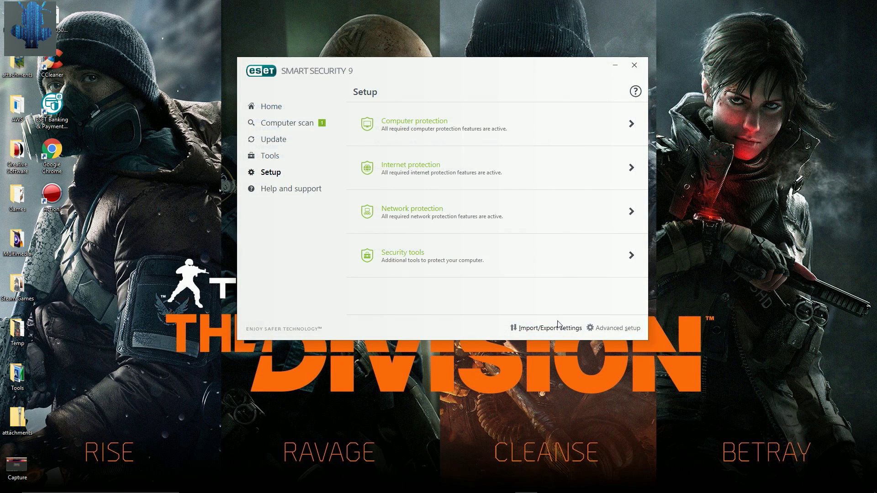
pyautogui.click(278, 108)
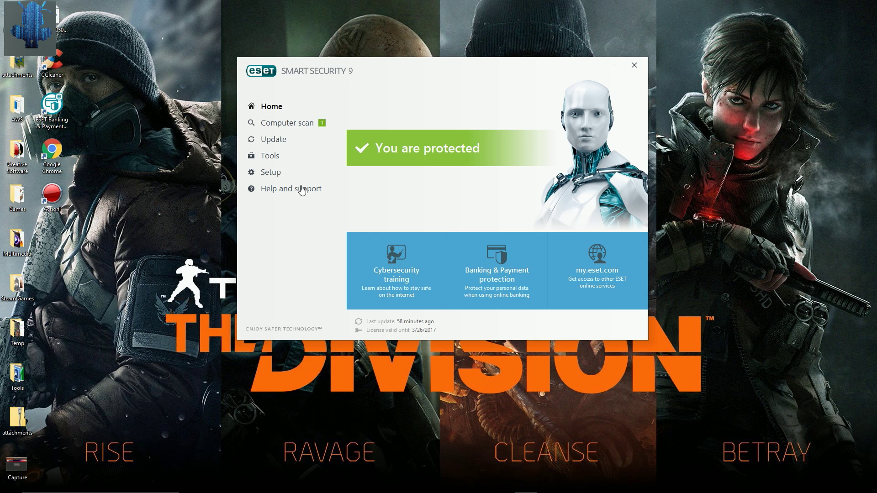
pyautogui.click(278, 171)
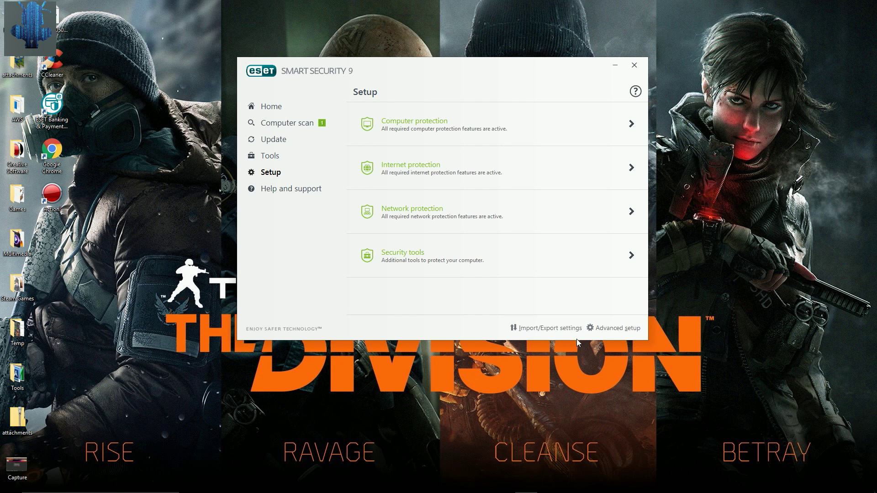
pyautogui.click(617, 327)
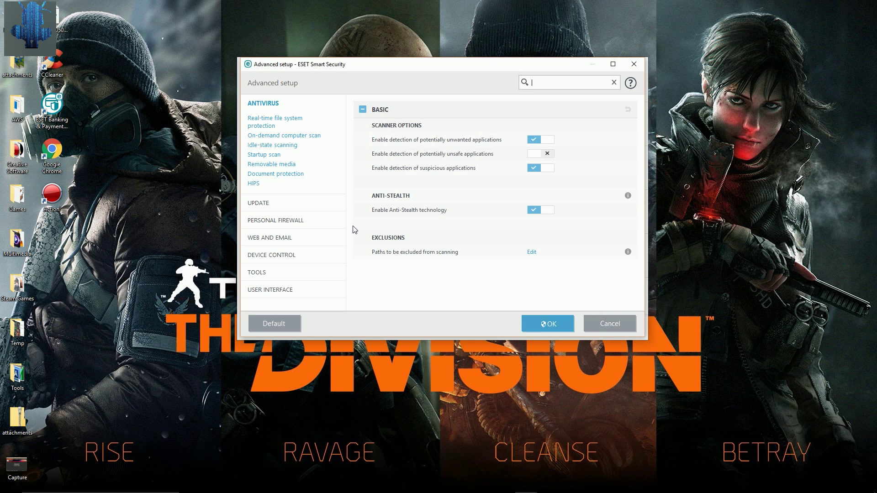
# Review Personal Firewall and Web and Email protocol filtering, save, and close ESET
pyautogui.click(274, 221)
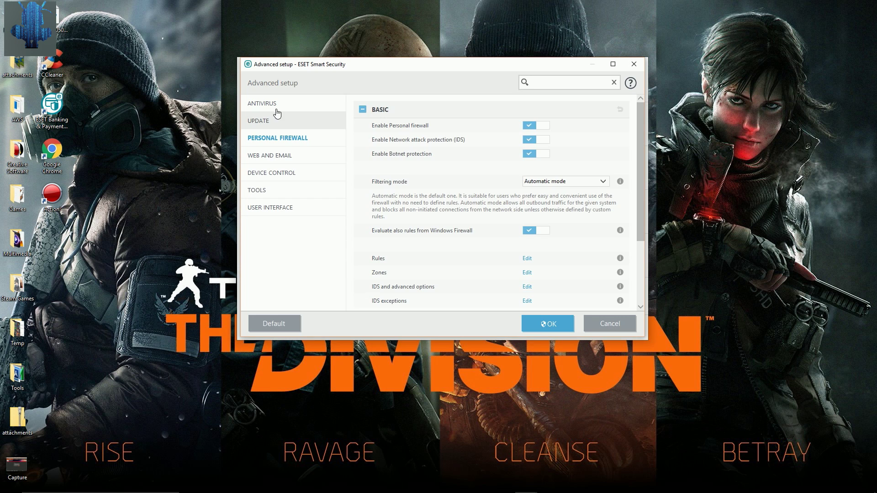
pyautogui.click(278, 156)
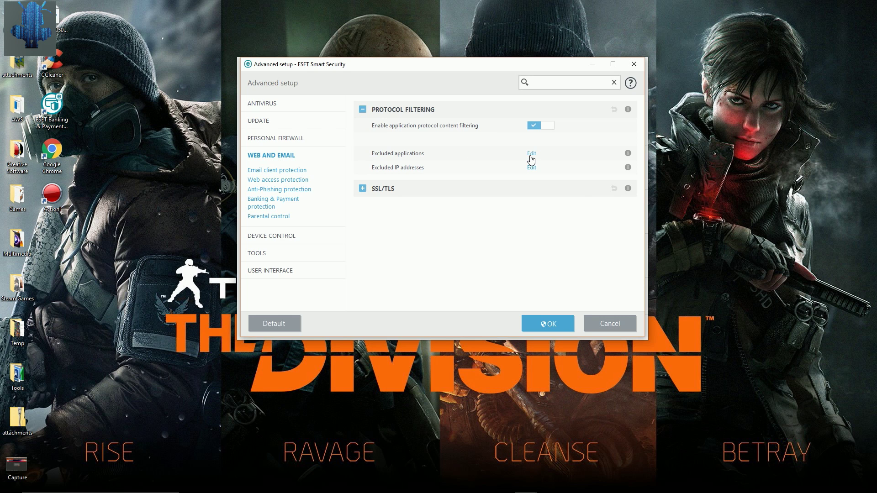
pyautogui.click(551, 324)
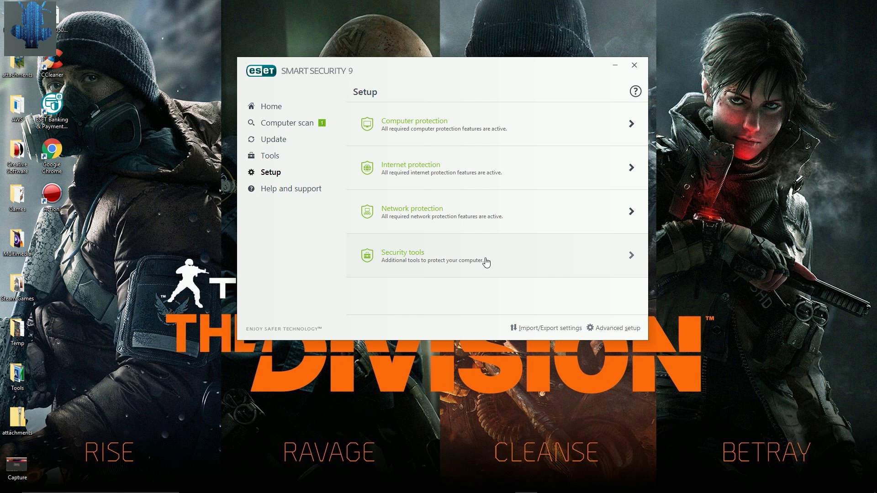
pyautogui.click(634, 65)
pyautogui.moveTo(792, 489)
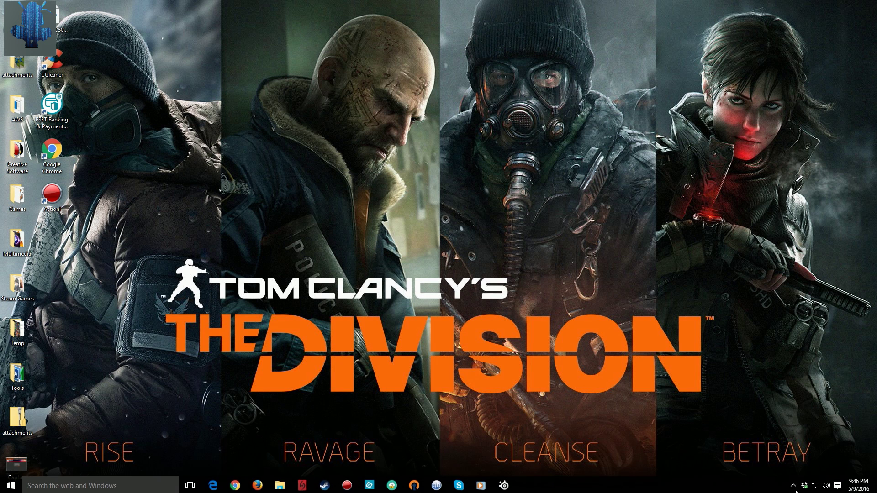